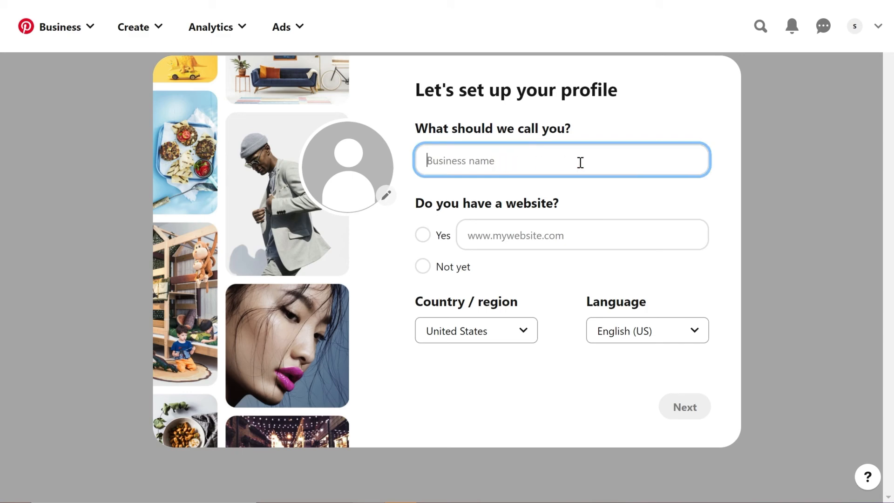
# Name the business profile "Business Beauty Blogger" and answer "Not yet" to having a website
pyautogui.write('Business Beatuy Blogger')
pyautogui.rightClick(486, 162)
pyautogui.click(523, 174)
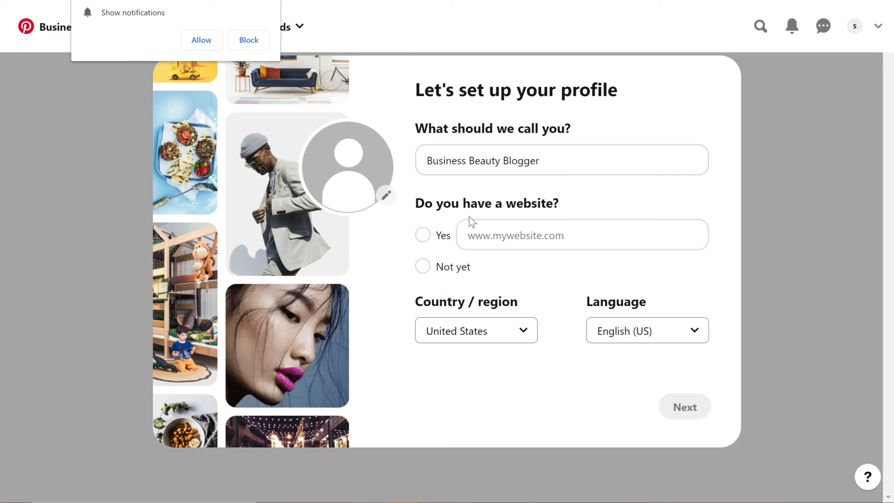
pyautogui.click(422, 268)
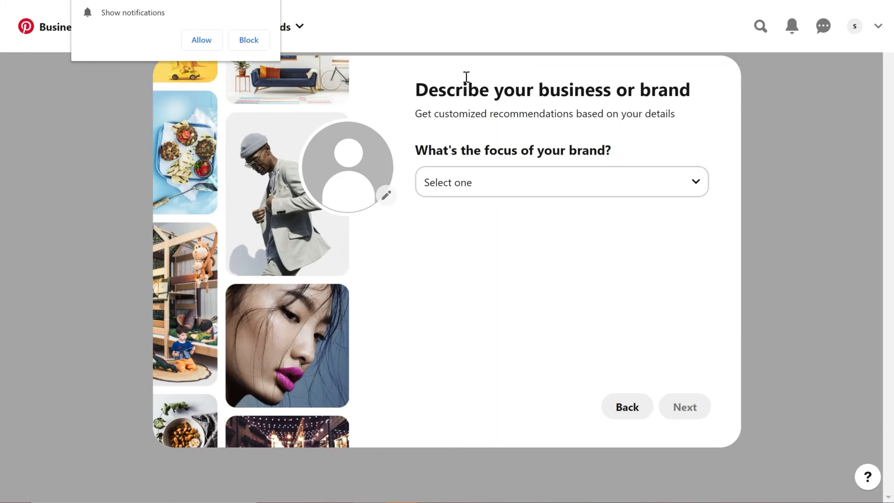
# Set the focus of the brand to Beauty and continue to the brand description
pyautogui.click(497, 185)
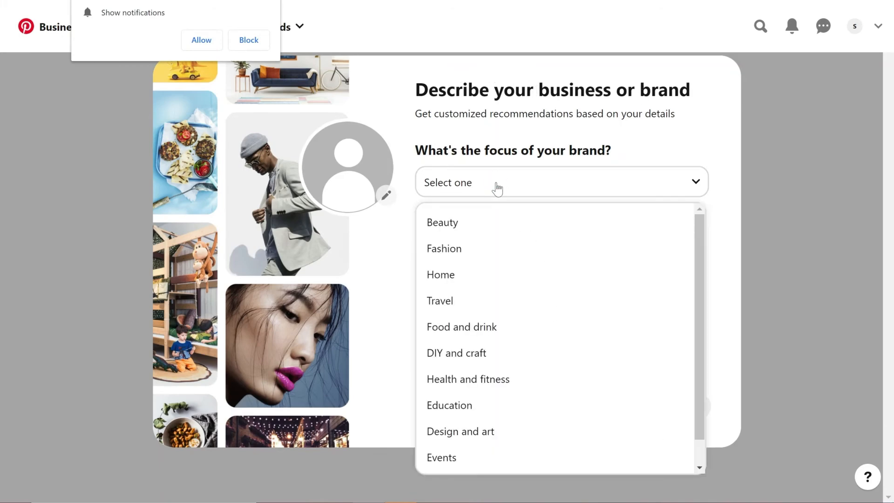
pyautogui.click(526, 224)
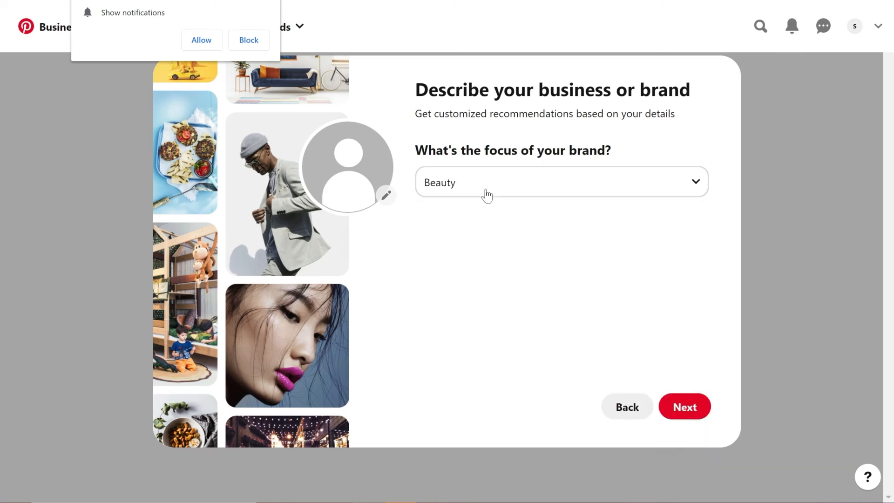
pyautogui.click(681, 410)
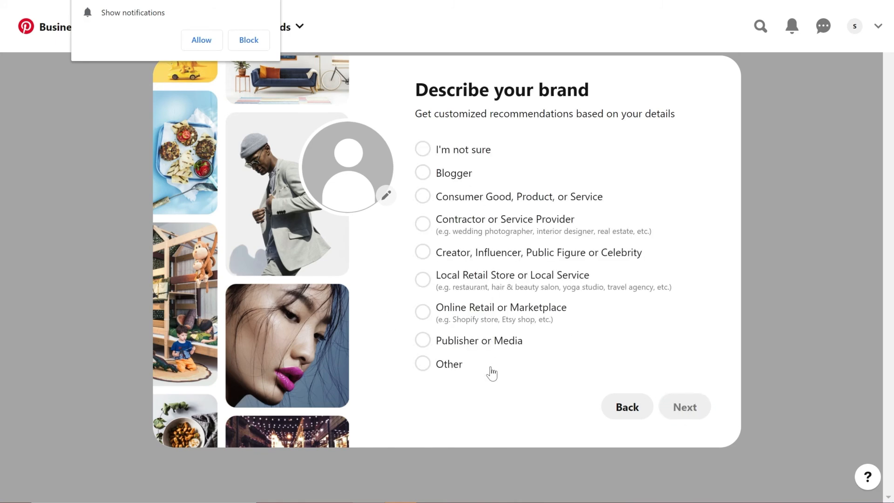
# Describe the brand as Blogger and answer "I'm not sure yet" to running ads on Pinterest
pyautogui.click(466, 177)
pyautogui.click(685, 407)
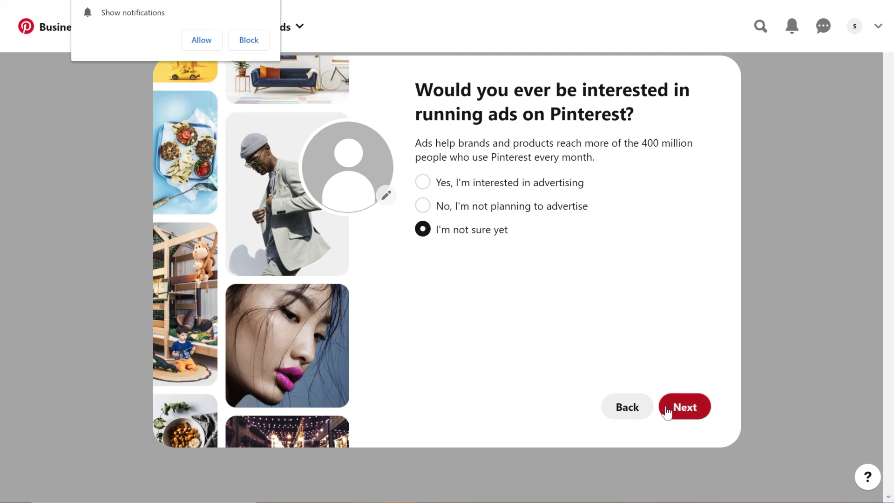
pyautogui.click(667, 412)
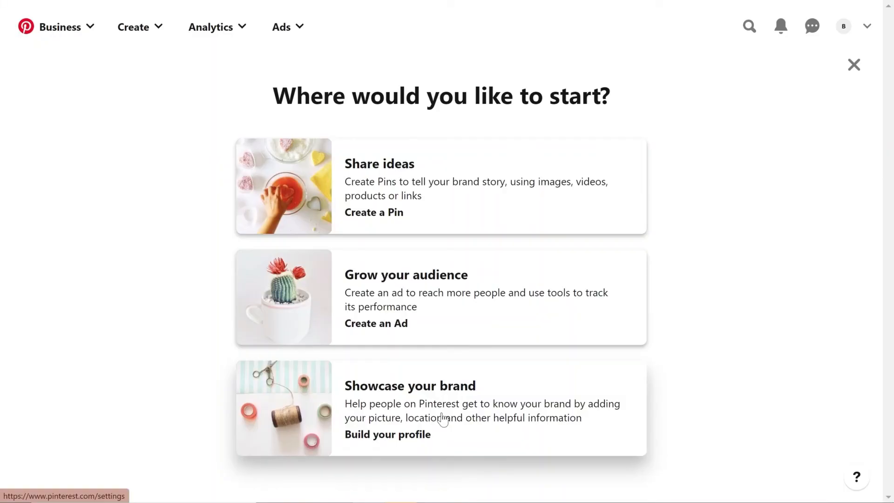
# Choose to build the profile and look through the public profile, contact and address fields
pyautogui.click(442, 420)
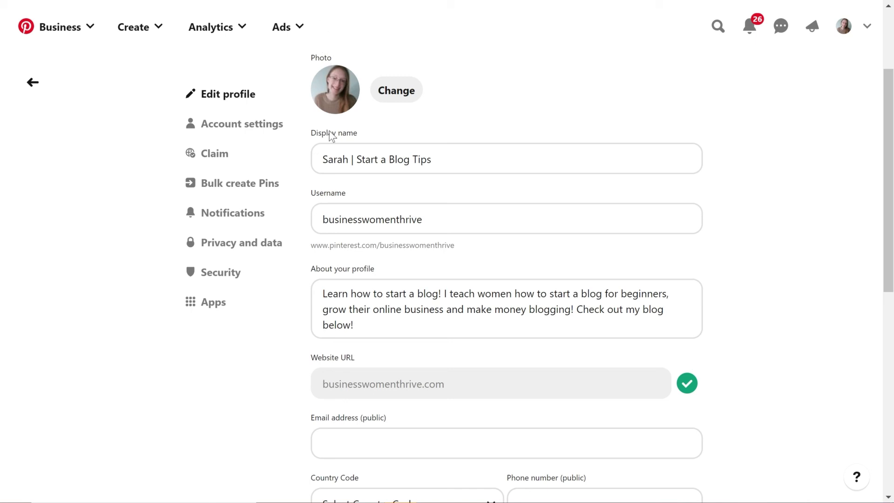
pyautogui.scroll(-1, 376, 311)
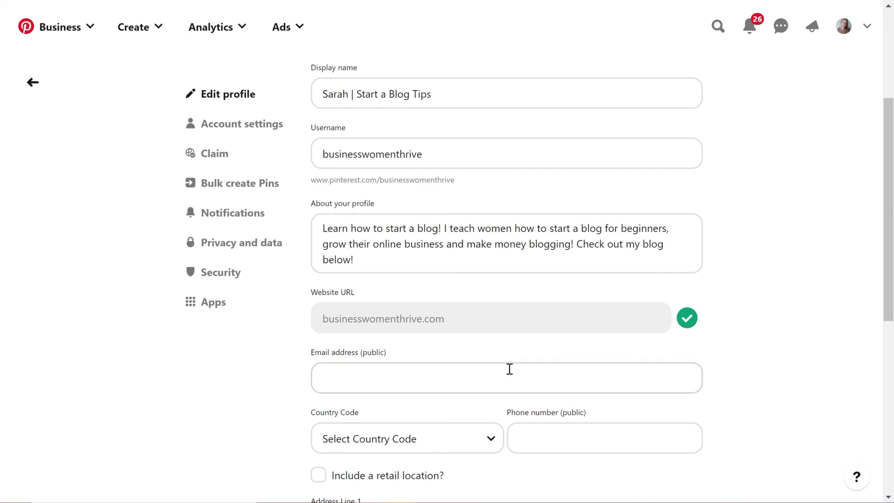
pyautogui.scroll(-7, 505, 366)
pyautogui.scroll(-2, 509, 381)
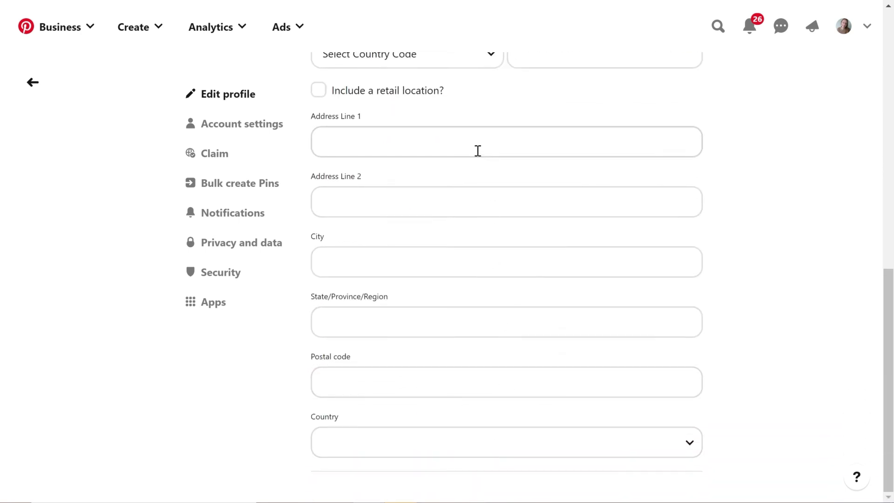
pyautogui.scroll(1, 478, 153)
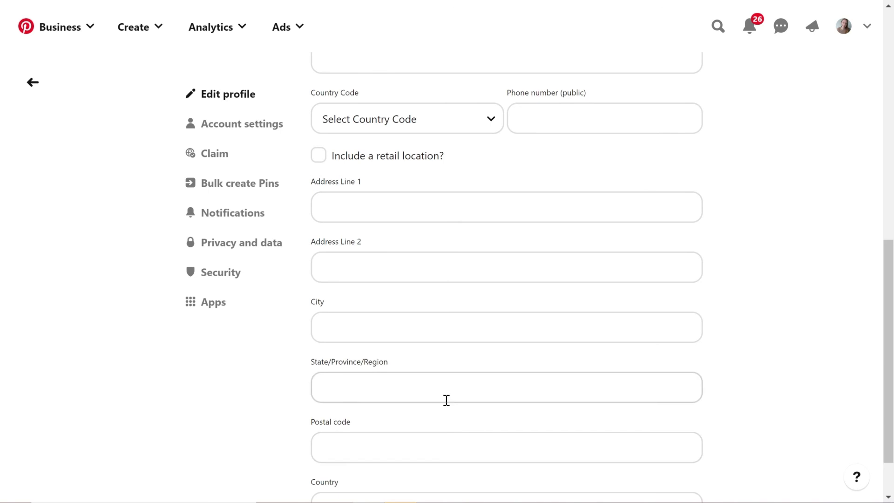
pyautogui.scroll(7, 261, 187)
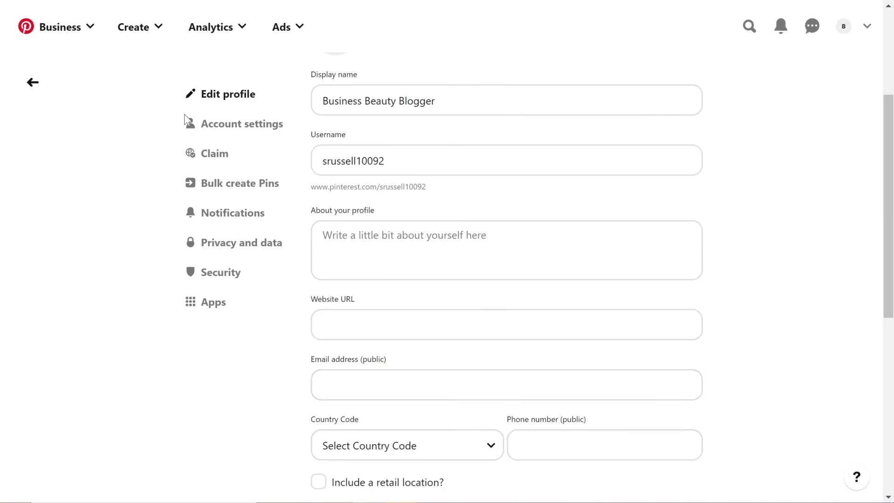
# In the account settings, set the gender to Female and check the business type selection
pyautogui.click(249, 126)
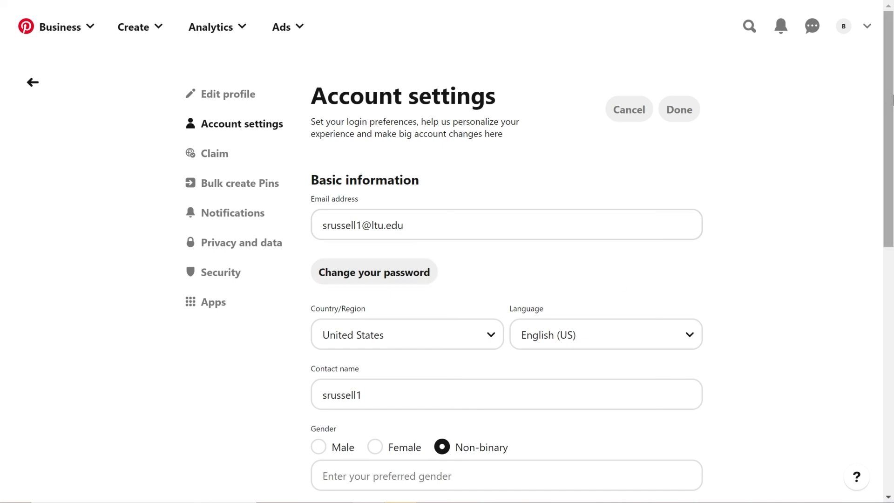
pyautogui.scroll(-2, 890, 145)
pyautogui.scroll(-3, 890, 144)
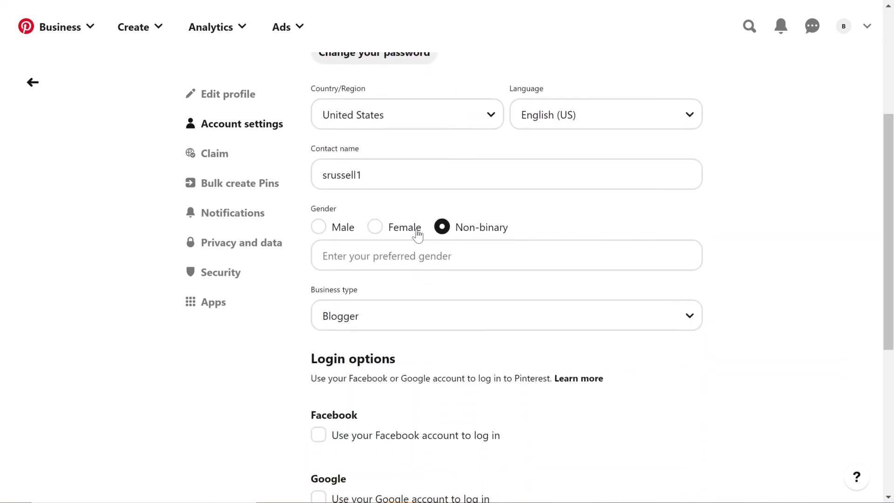
pyautogui.click(375, 229)
pyautogui.click(397, 278)
pyautogui.click(397, 276)
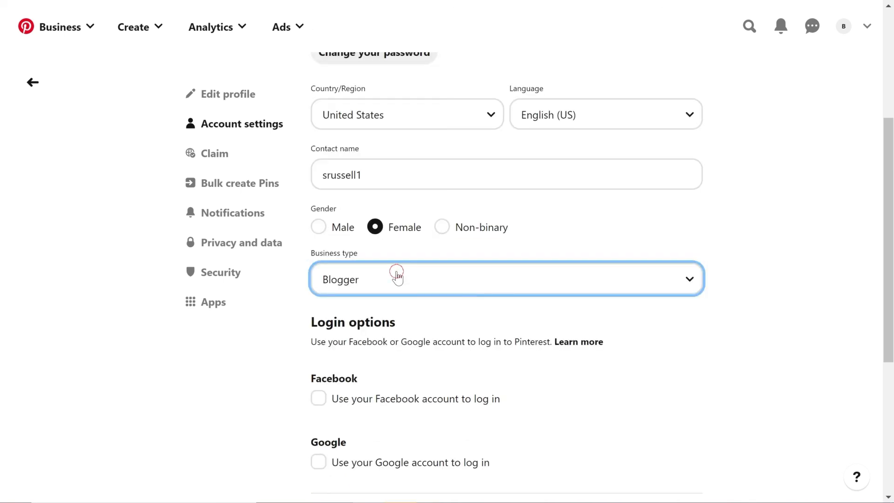
# Review the login, messaging and account change options, plus the pages for claiming accounts and bulk creating Pins
pyautogui.scroll(-3, 605, 317)
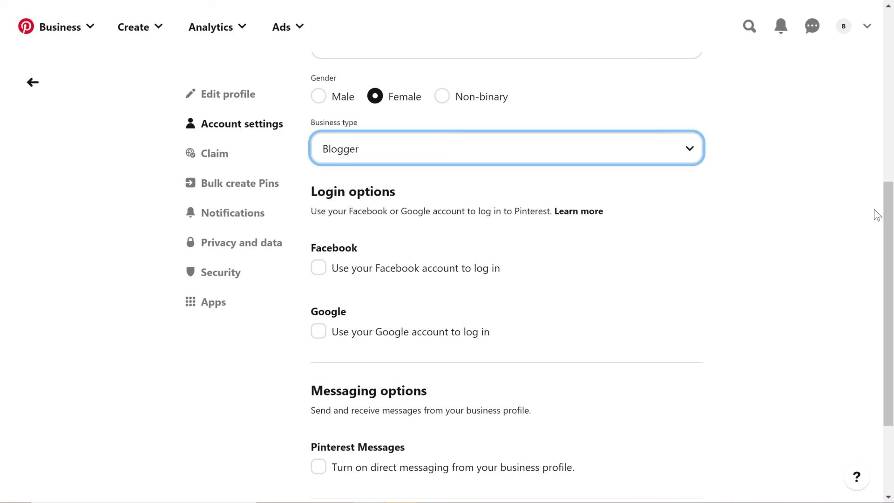
pyautogui.scroll(-3, 887, 219)
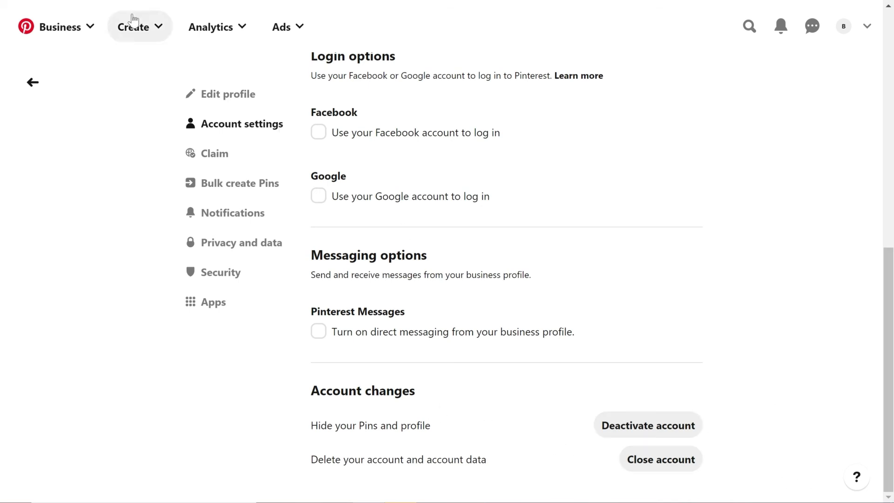
pyautogui.click(208, 161)
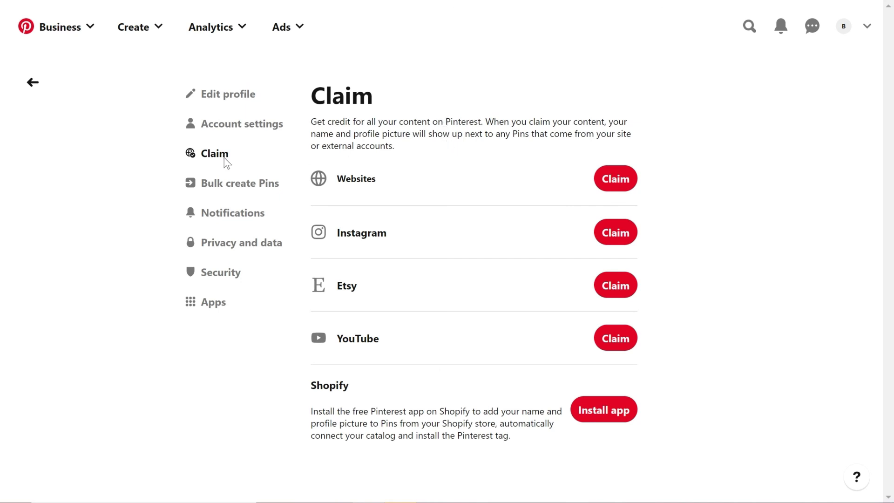
pyautogui.click(244, 189)
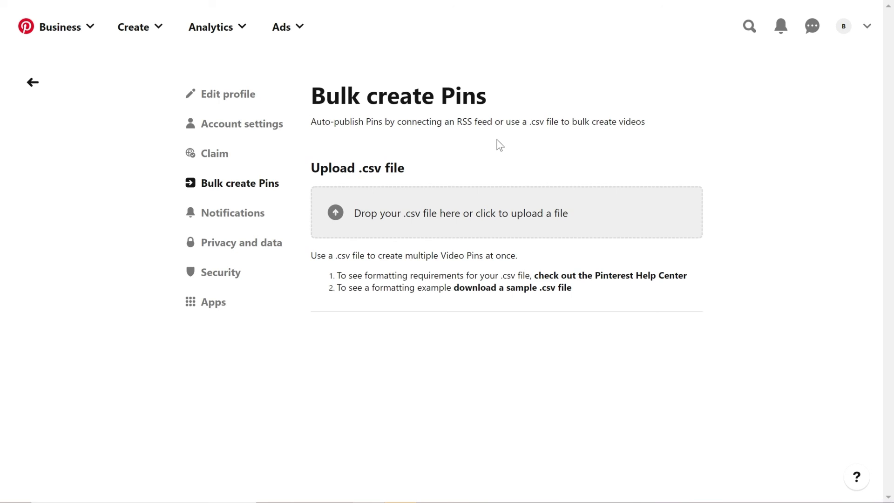
# Expand the email and On Pinterest notification preferences and examine the options for the personal and business accounts
pyautogui.click(261, 224)
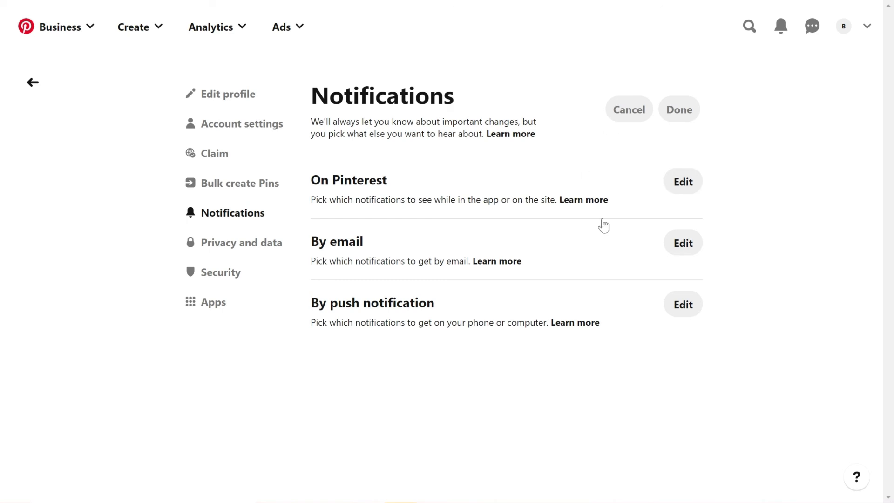
pyautogui.click(683, 244)
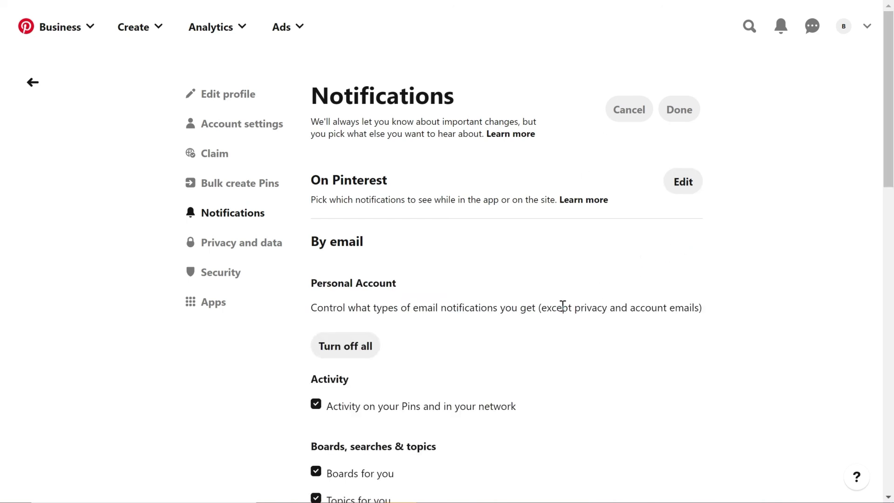
pyautogui.scroll(-1, 563, 305)
pyautogui.scroll(-3, 457, 343)
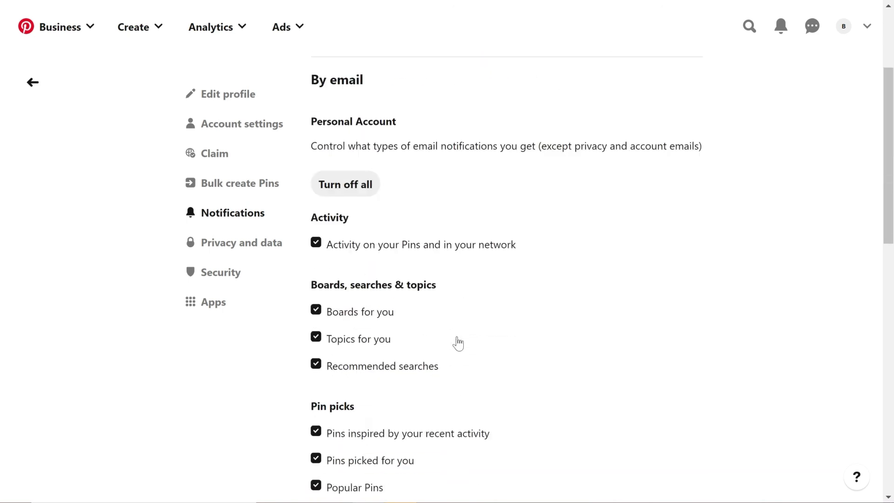
pyautogui.scroll(1, 385, 152)
pyautogui.scroll(-1, 405, 254)
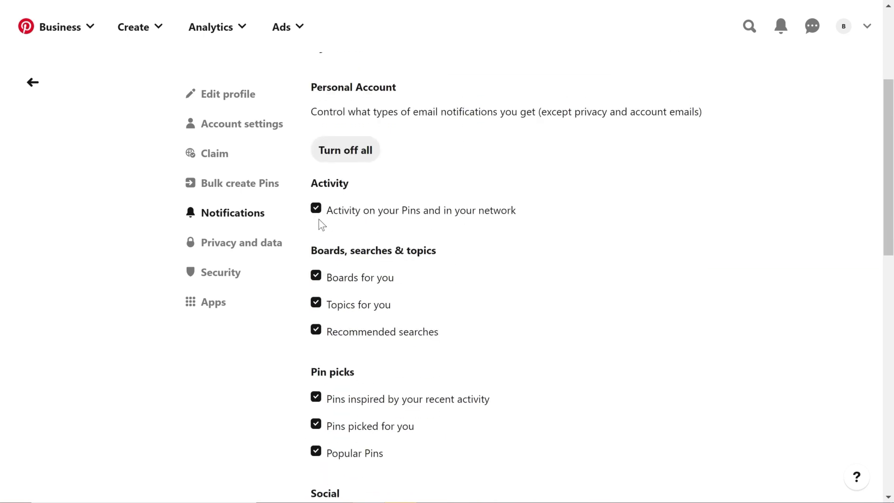
pyautogui.scroll(3, 399, 172)
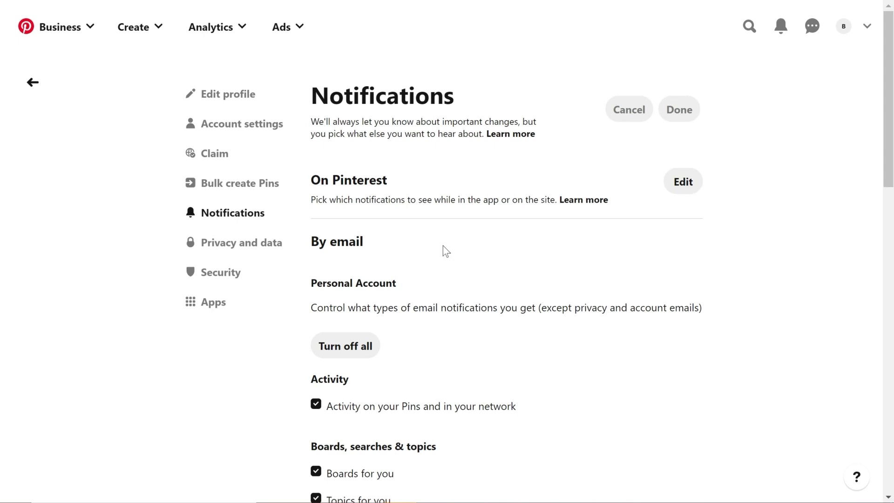
pyautogui.scroll(-2, 459, 266)
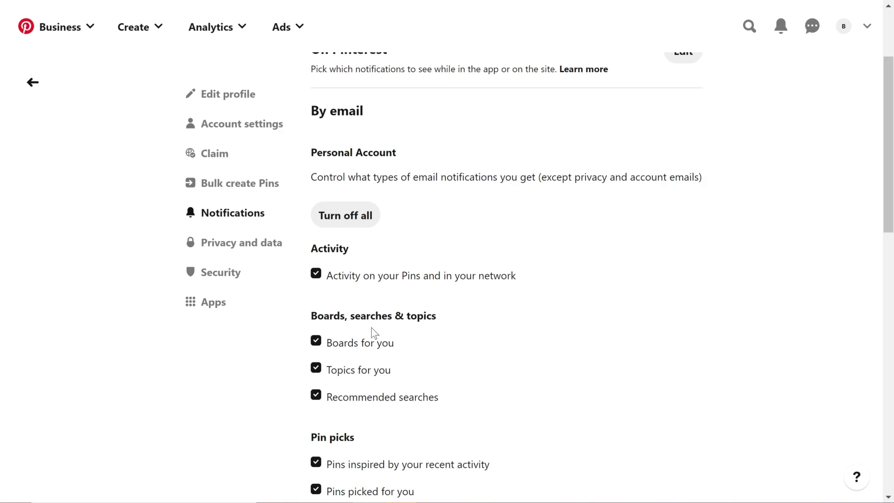
pyautogui.scroll(-3, 390, 344)
pyautogui.scroll(-5, 382, 268)
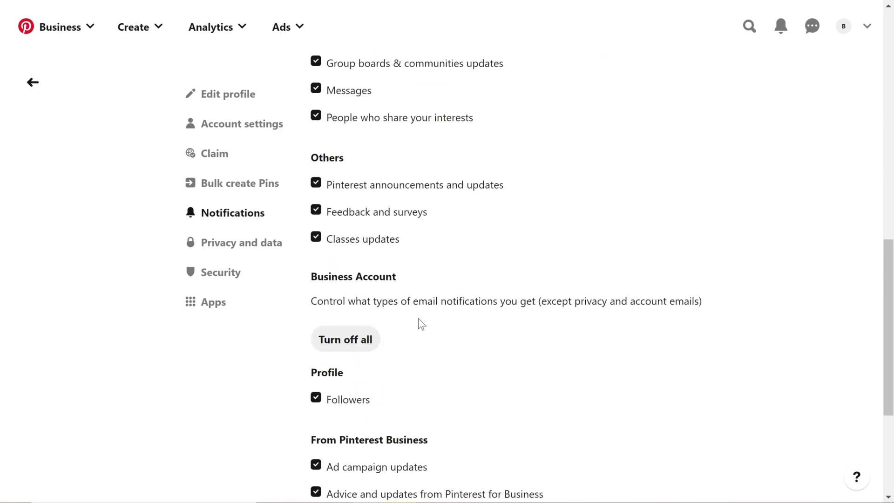
pyautogui.scroll(-3, 429, 273)
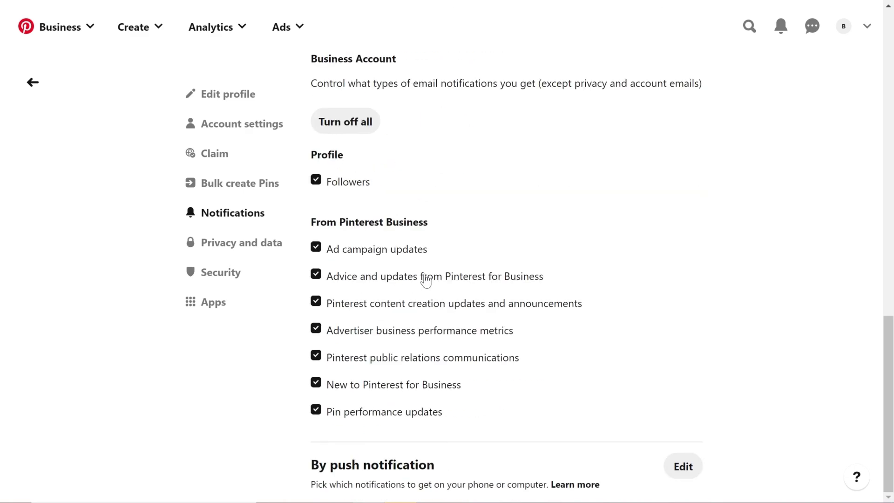
pyautogui.scroll(10, 672, 286)
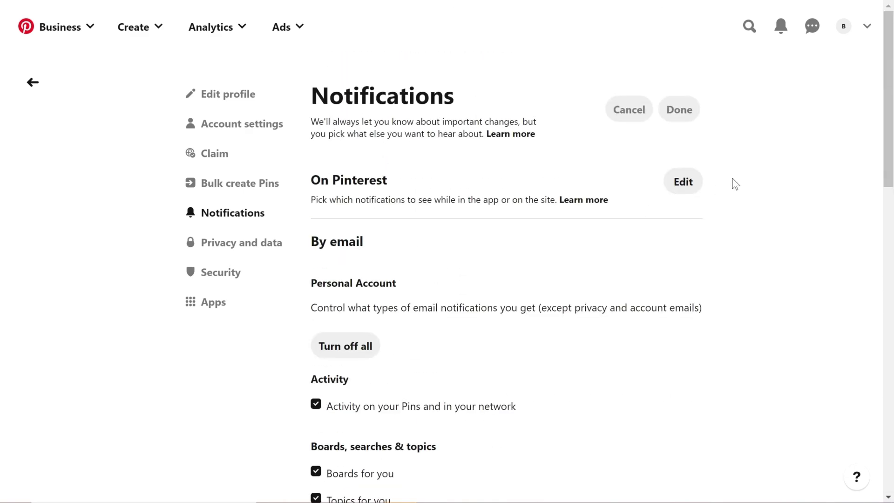
pyautogui.click(692, 189)
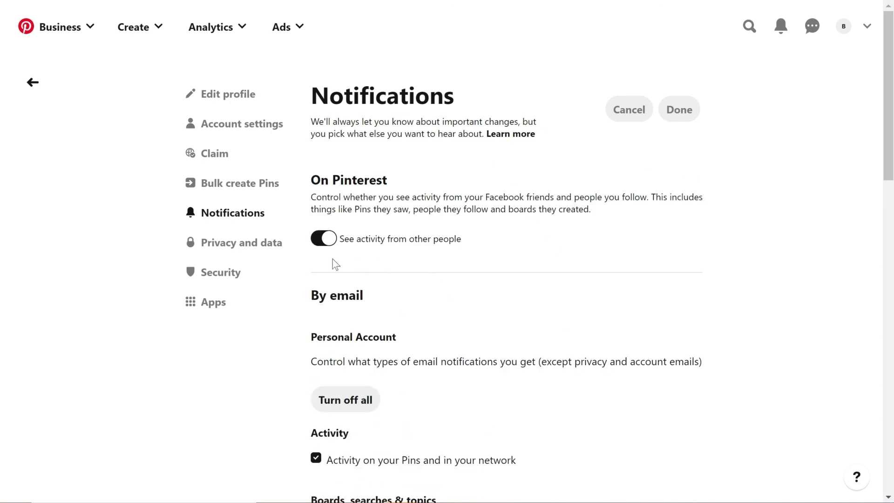
pyautogui.click(249, 247)
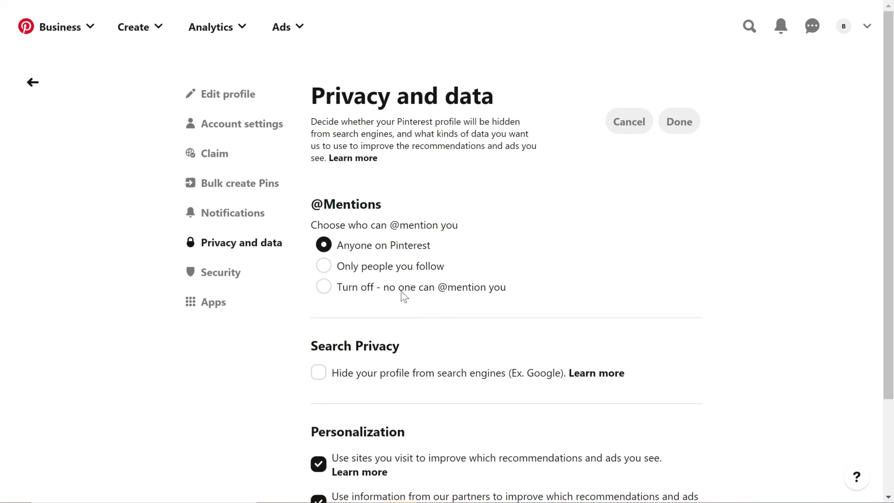
pyautogui.scroll(-1, 392, 291)
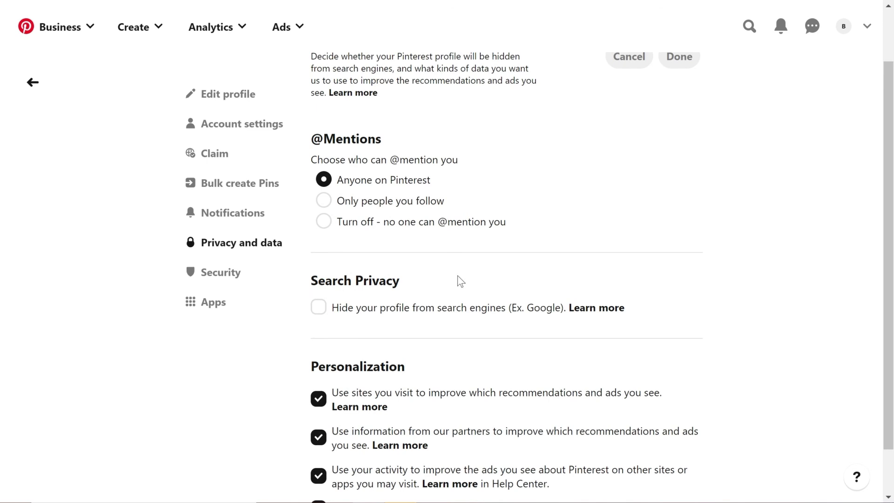